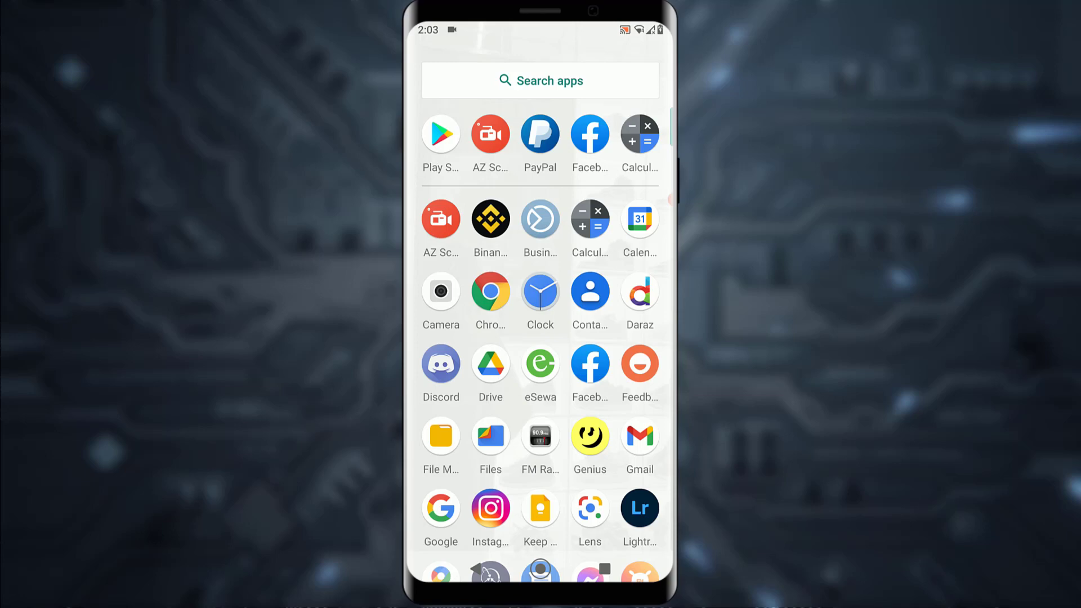
Step: Search Google Play for 'genius' via the recent search and open the Genius app's listing
click(441, 134)
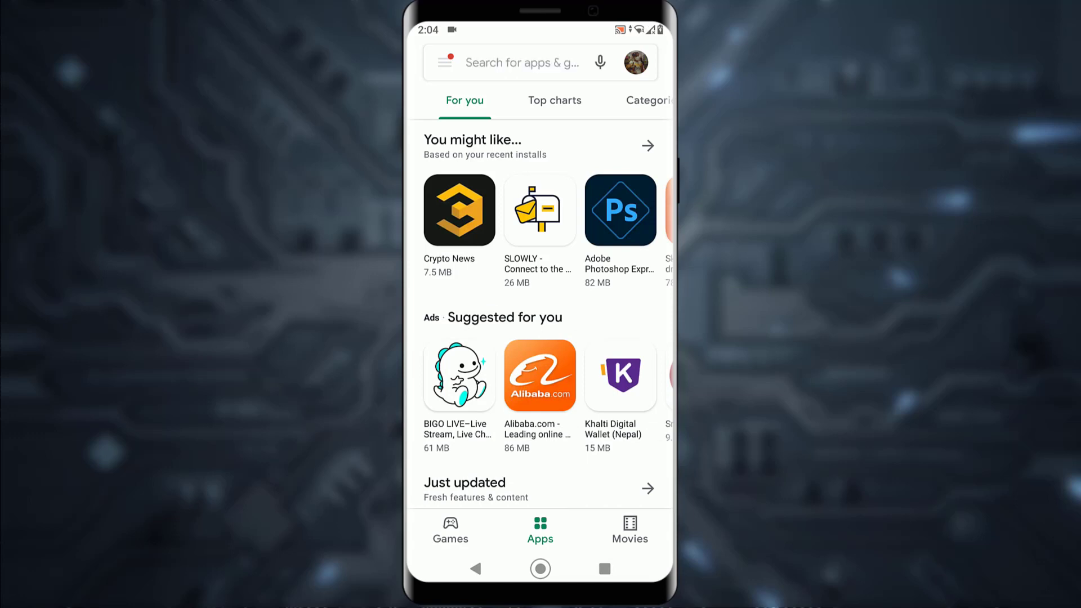
click(522, 64)
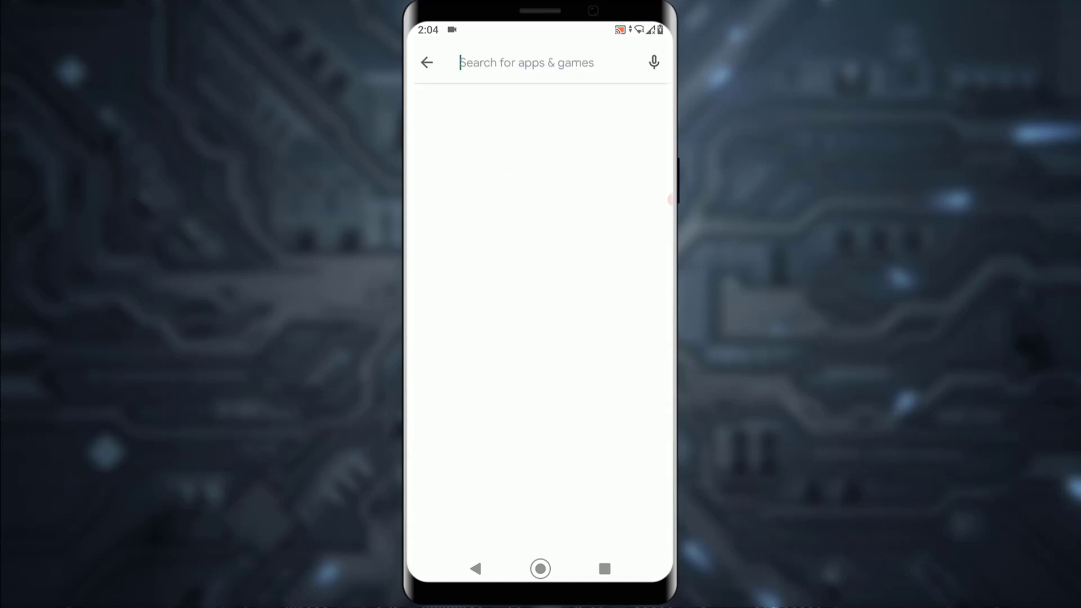
click(476, 104)
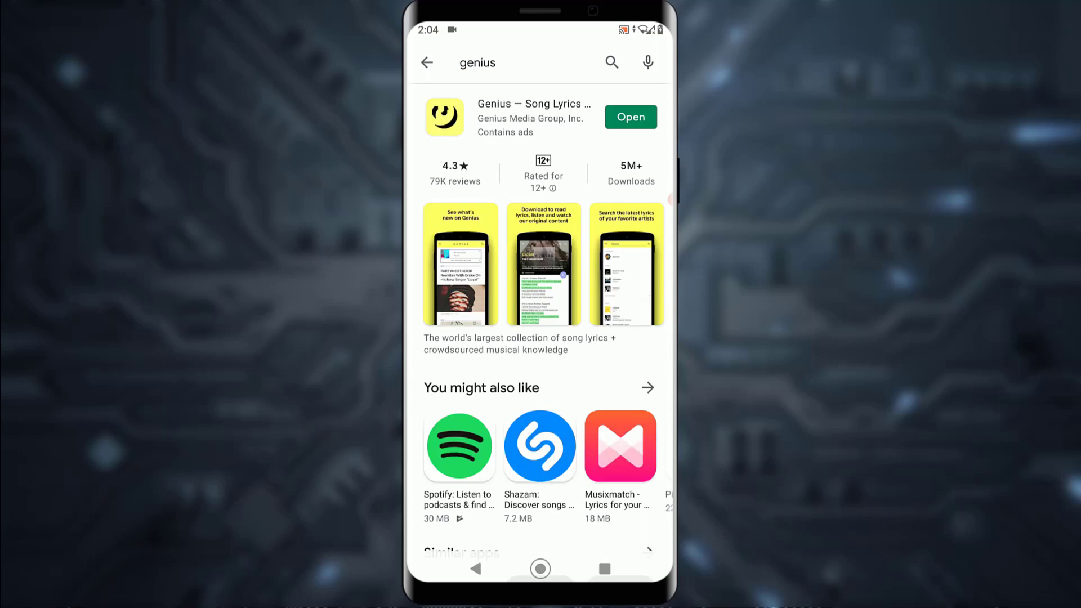
click(523, 110)
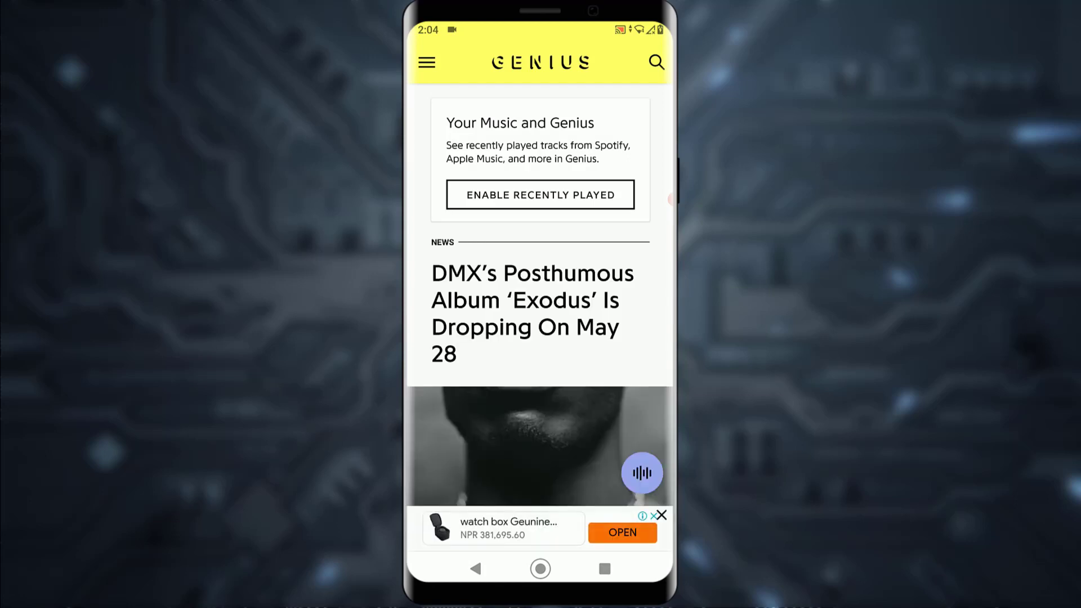
Step: From the Genius navigation drawer, choose Sign Up / Sign In to reach the Join us form
click(426, 62)
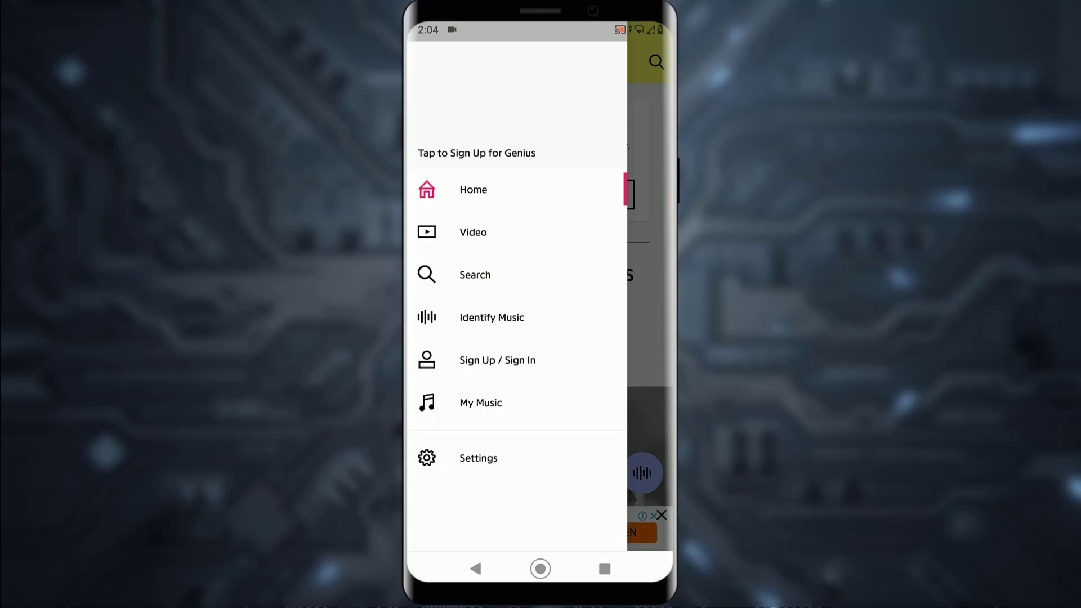
click(477, 153)
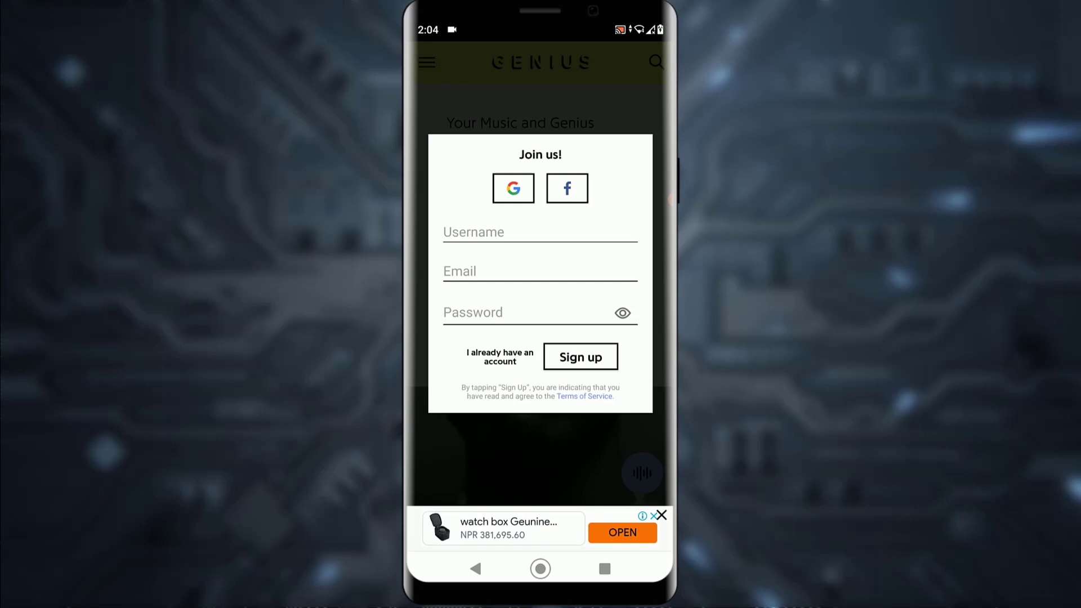
Step: Enter a suggested username, the autofilled email and a password, then submit the Join us form
click(507, 232)
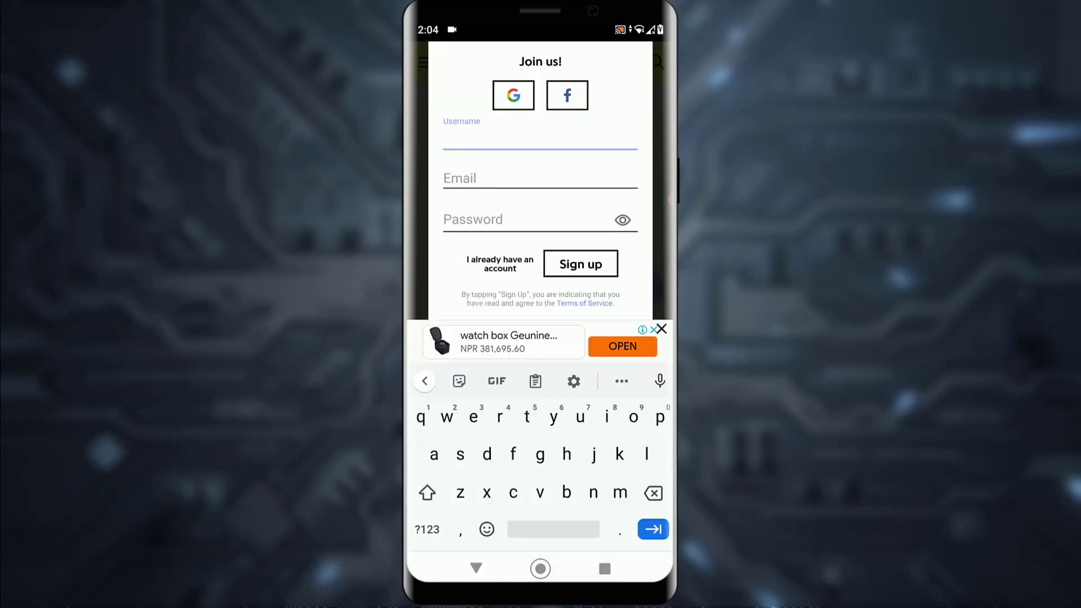
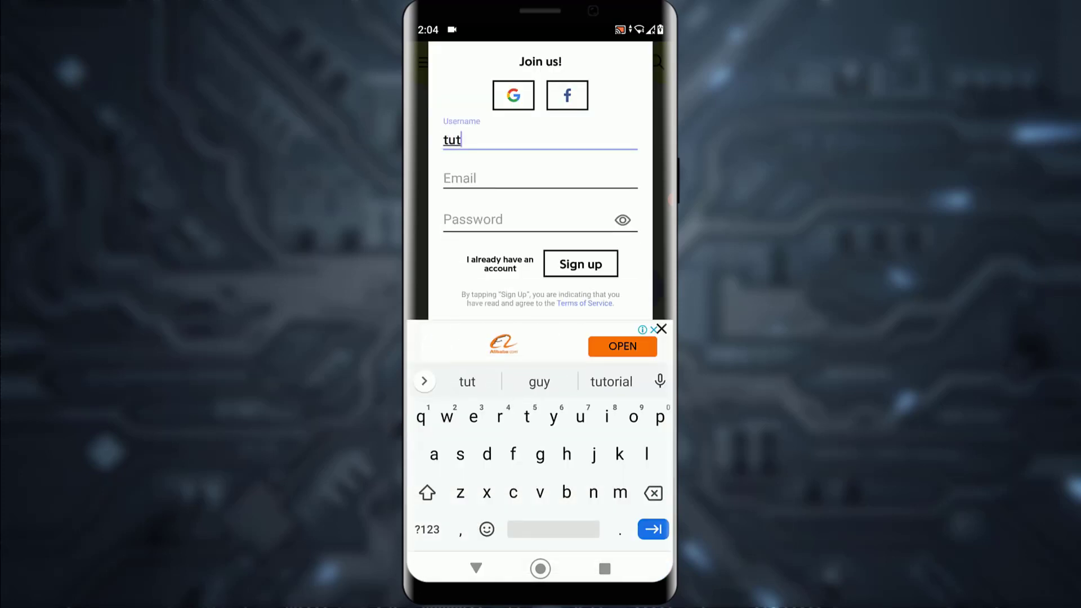
click(611, 382)
click(540, 179)
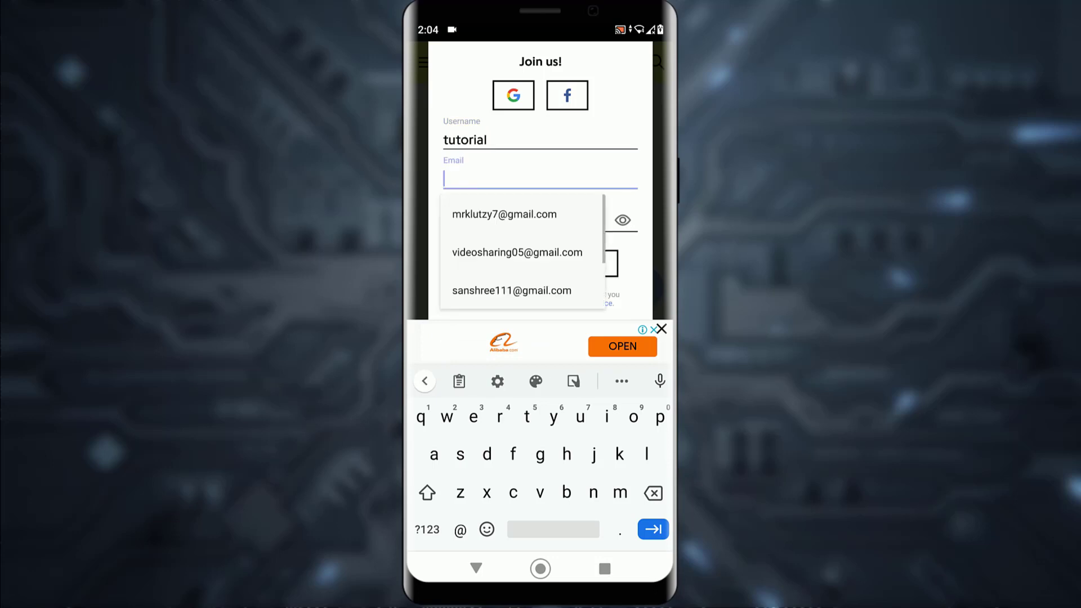
click(517, 252)
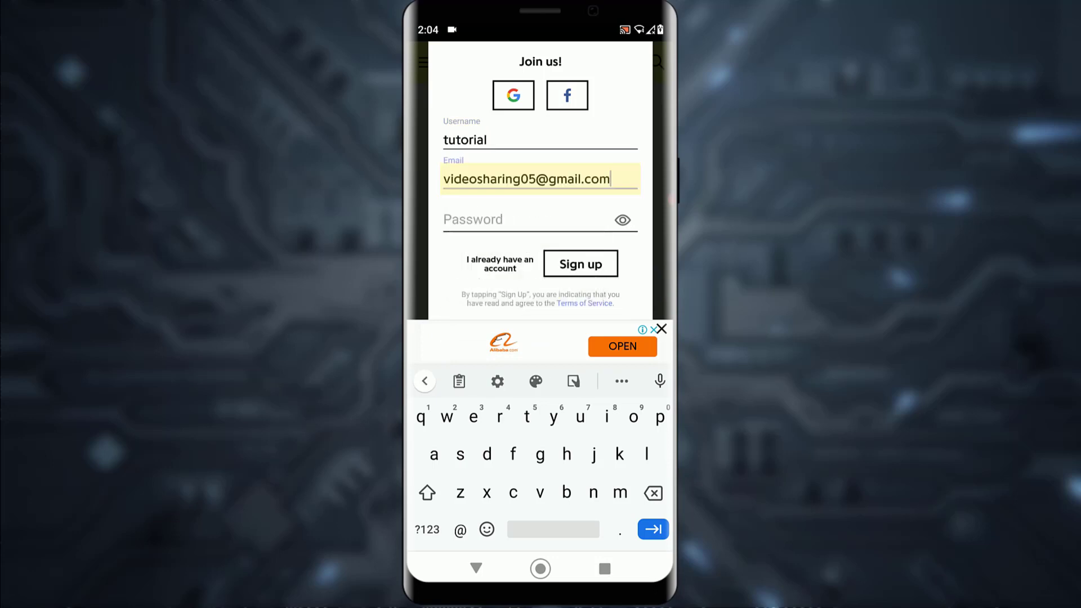
key(Tab)
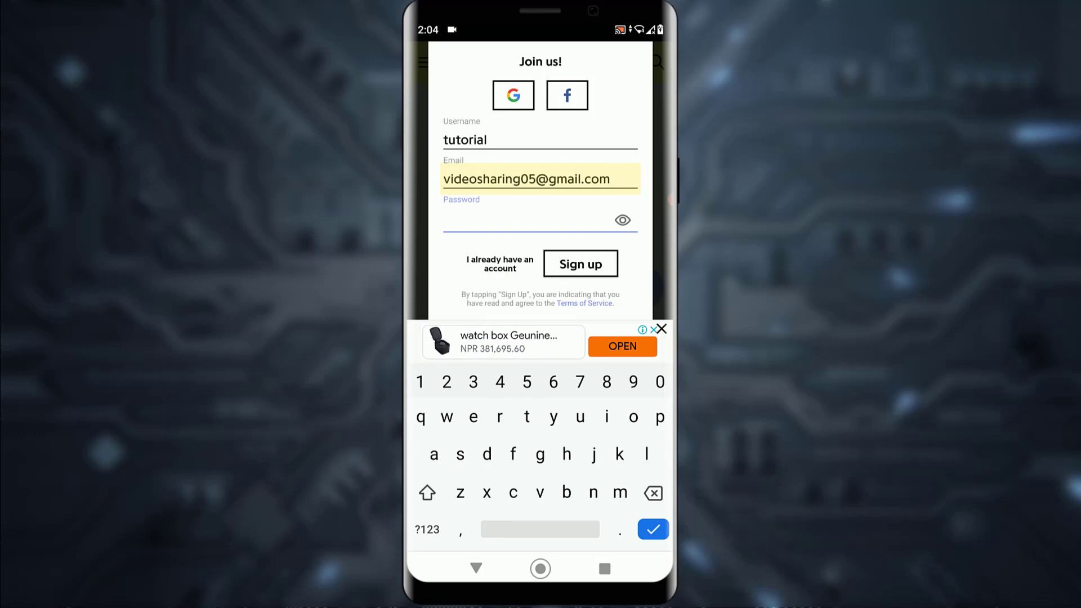
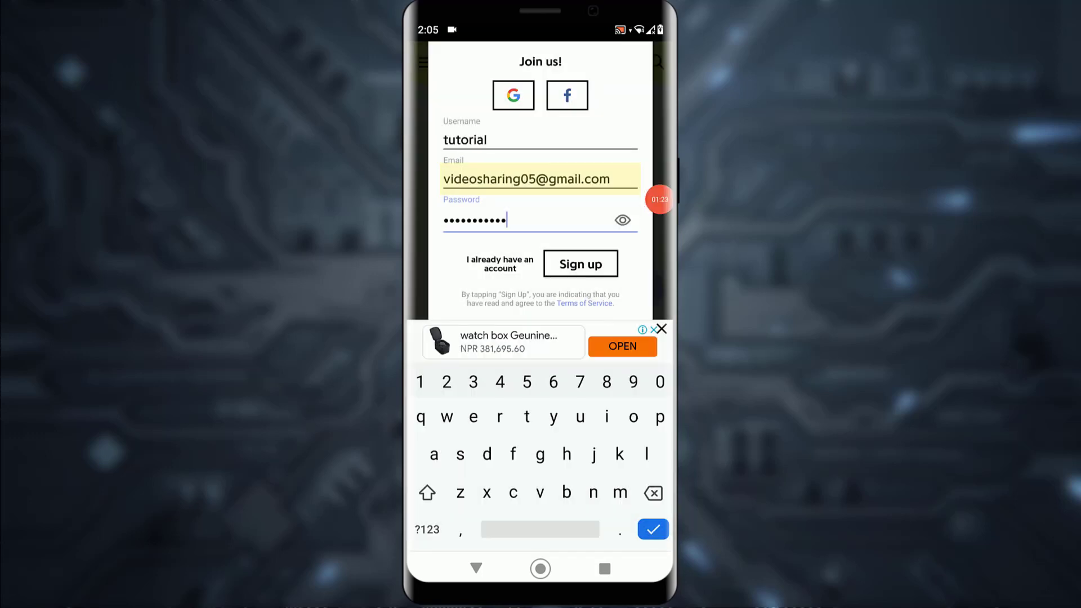
key(Return)
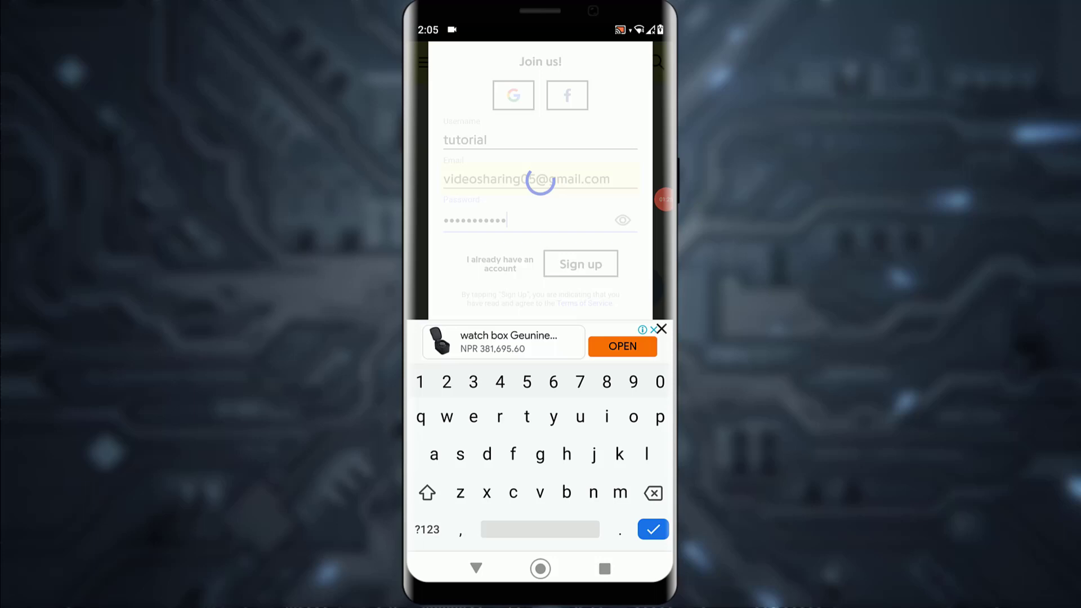
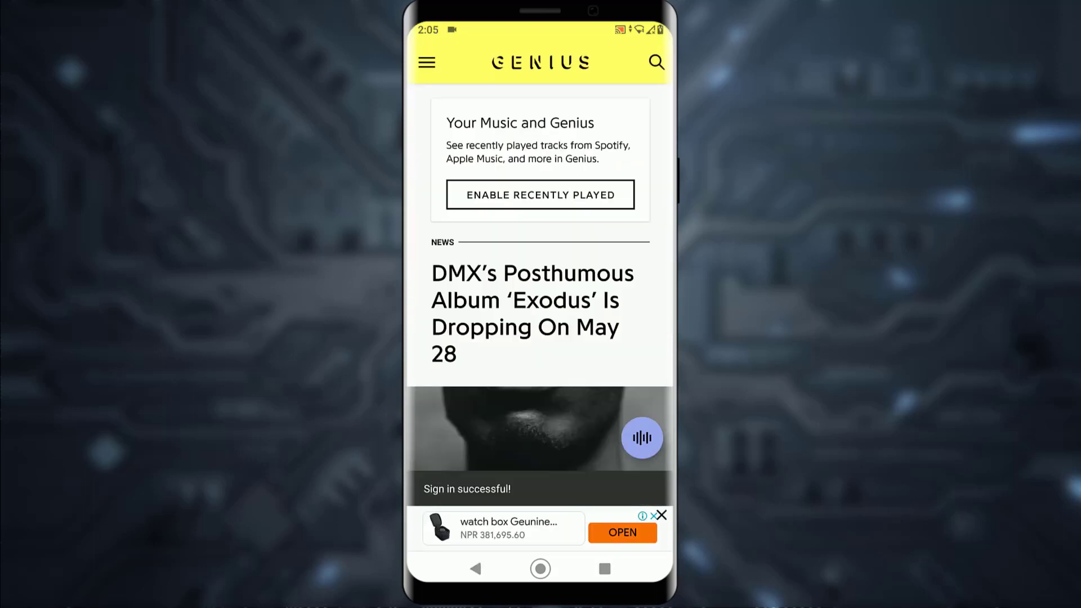
Step: After 'Sign in successful!', save the new Genius login to Google
click(631, 522)
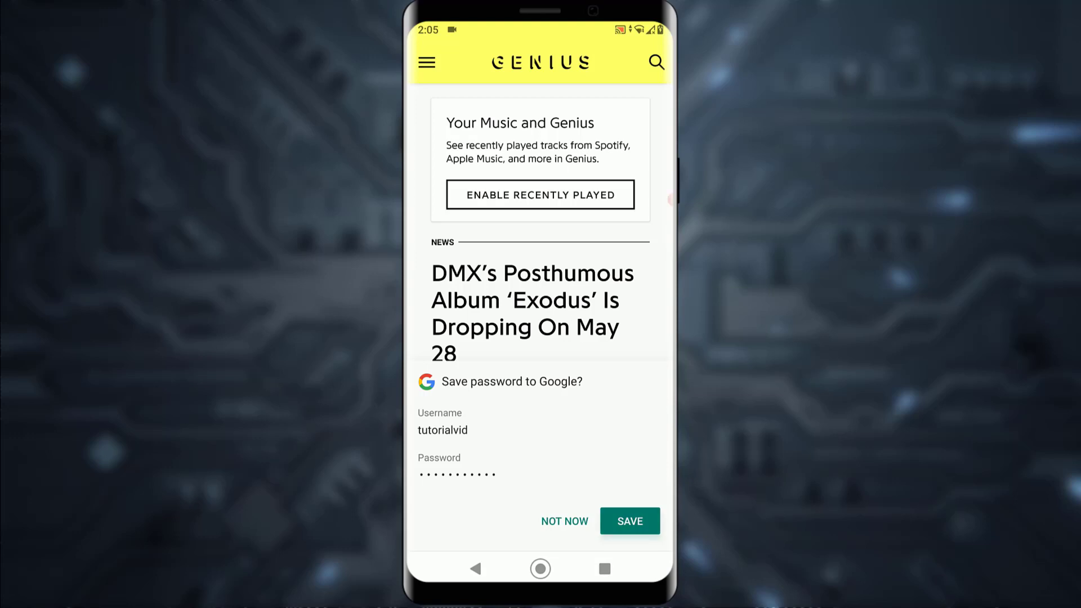